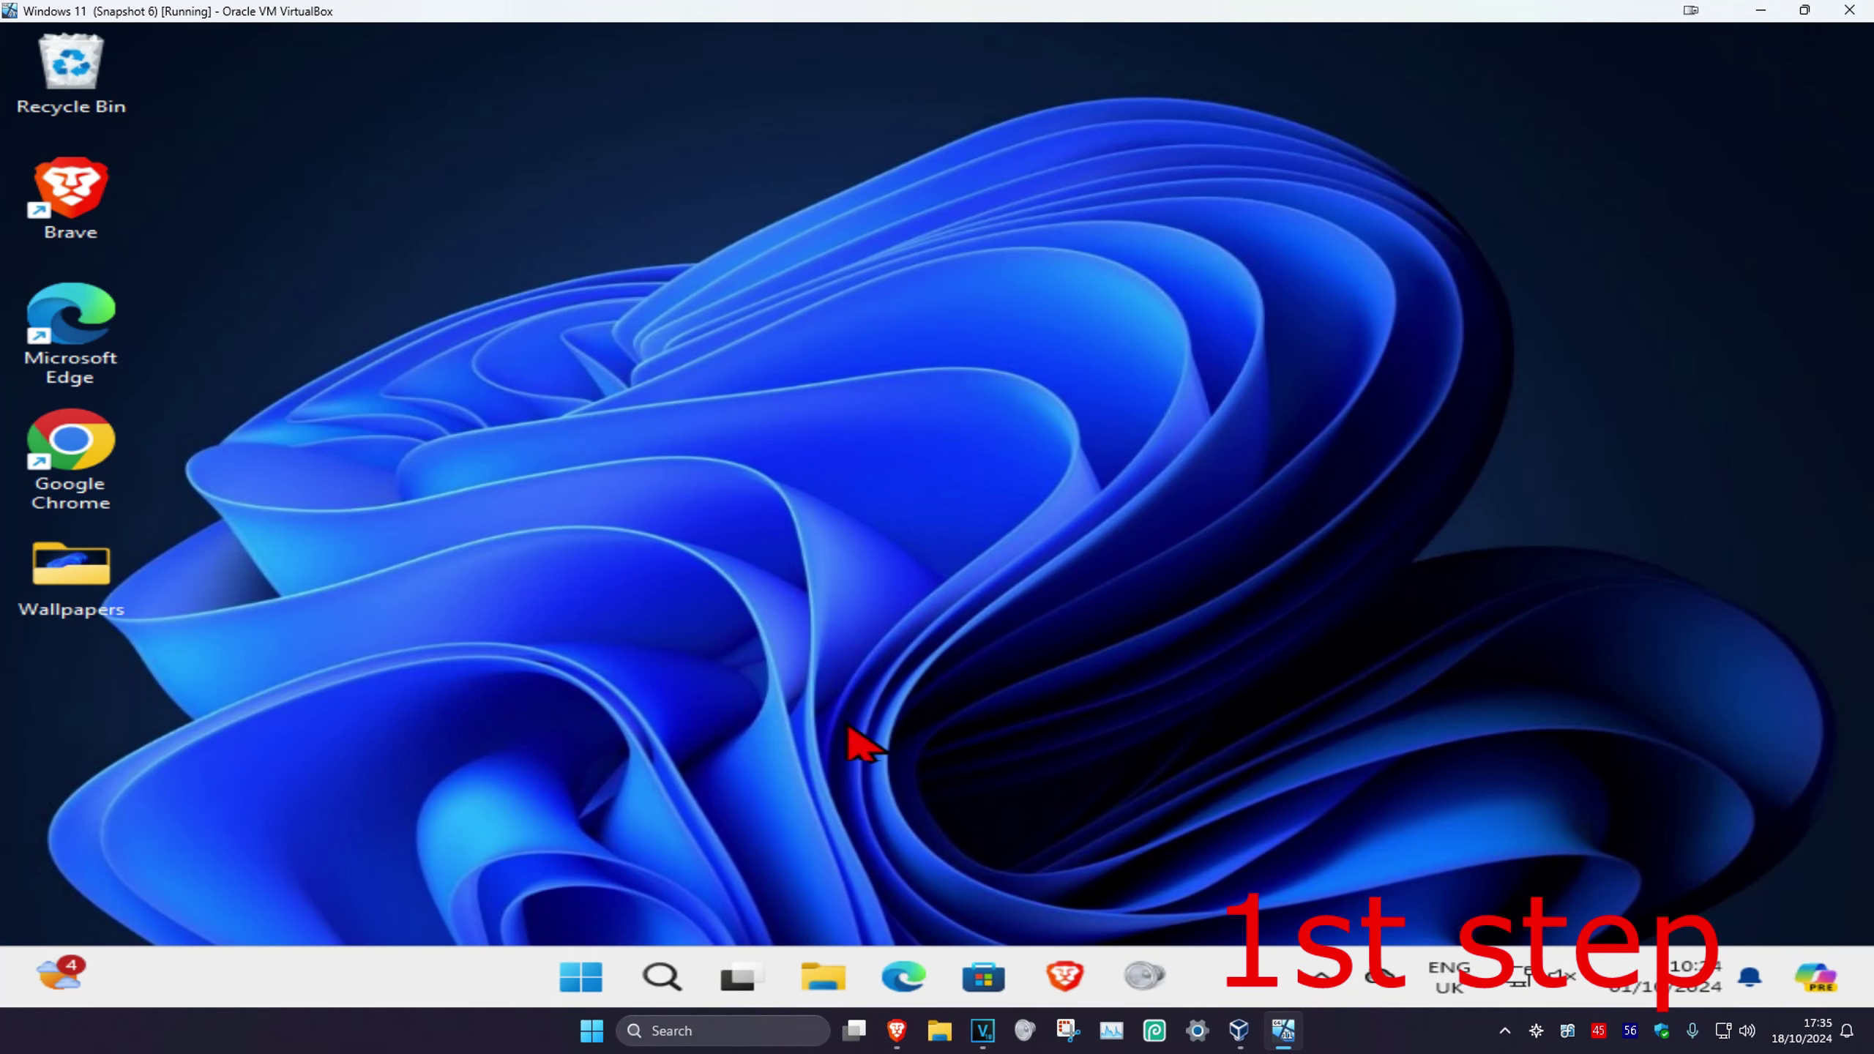
Step: Start a Windows Search from the taskbar to find an app
{"action": "left_click", "coordinate": [658, 973]}
{"action": "type", "text": "file exp"}
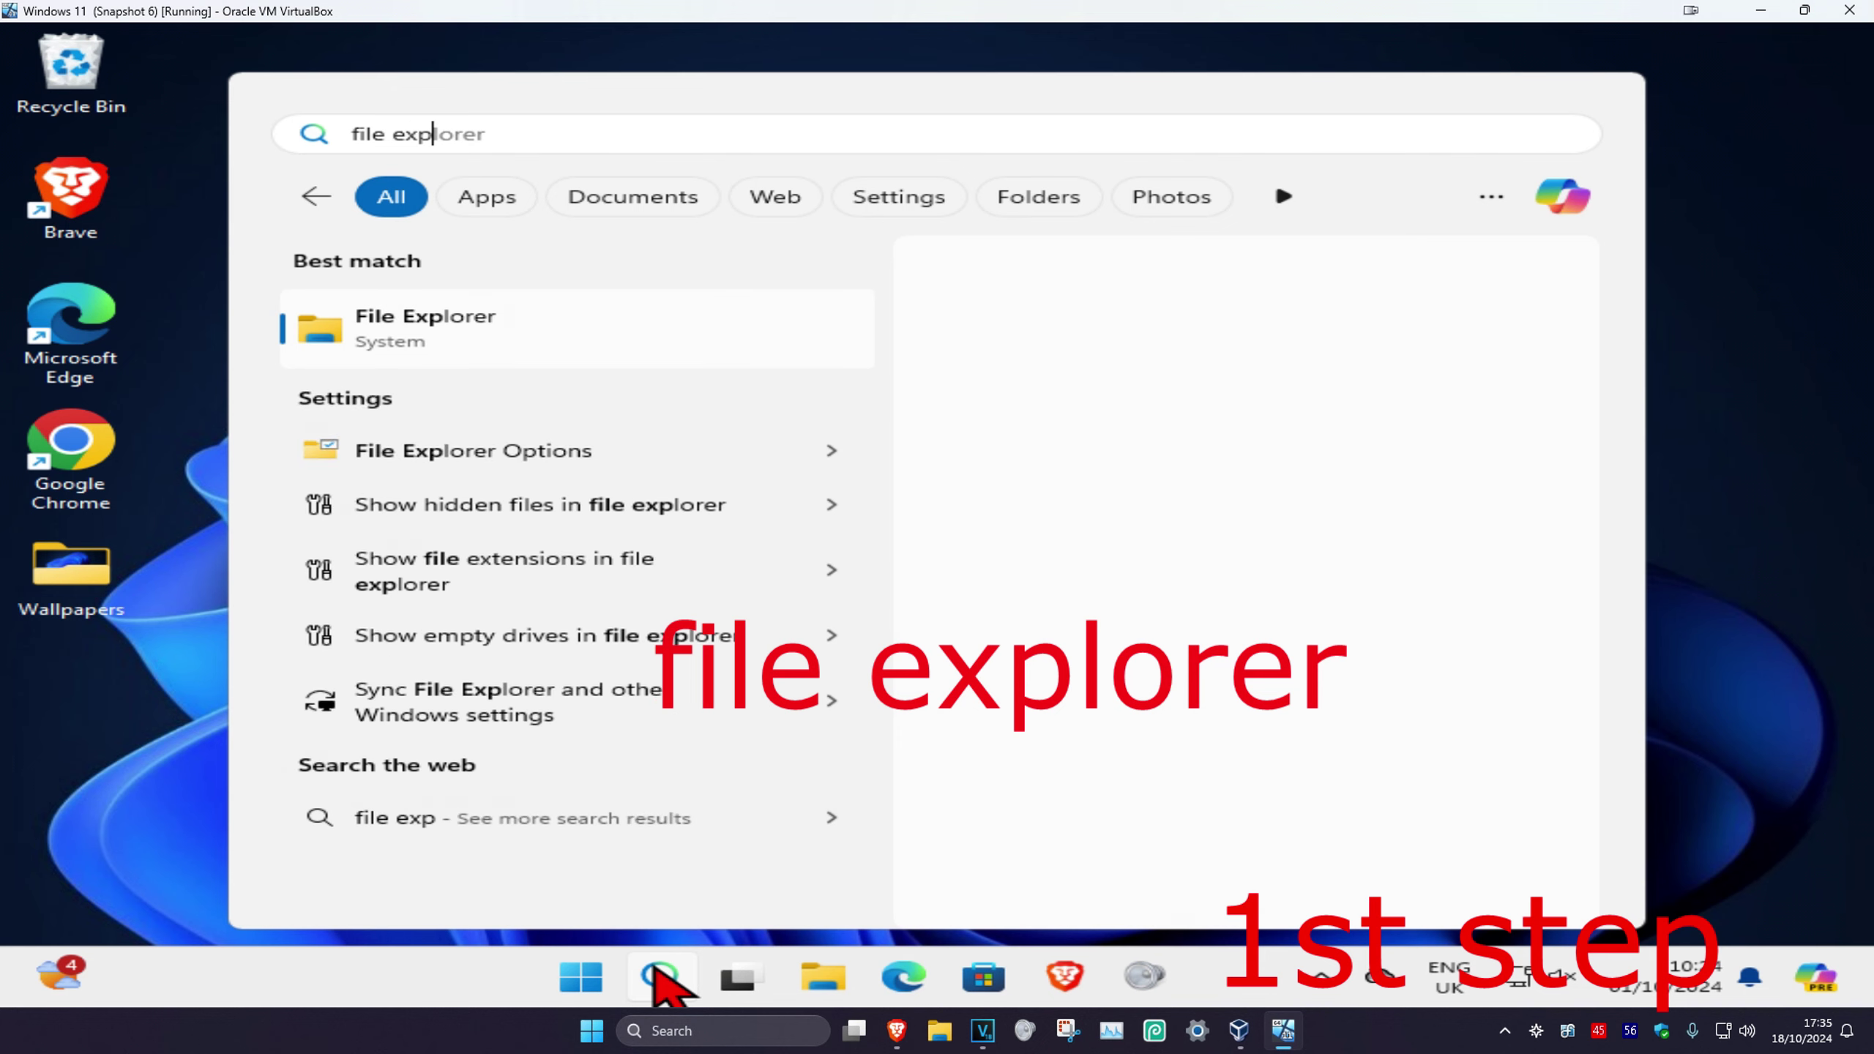
{"action": "type", "text": "lorer"}
Step: Launch File Explorer and bring up Folder Options from the See more menu
{"action": "left_click", "coordinate": [688, 349]}
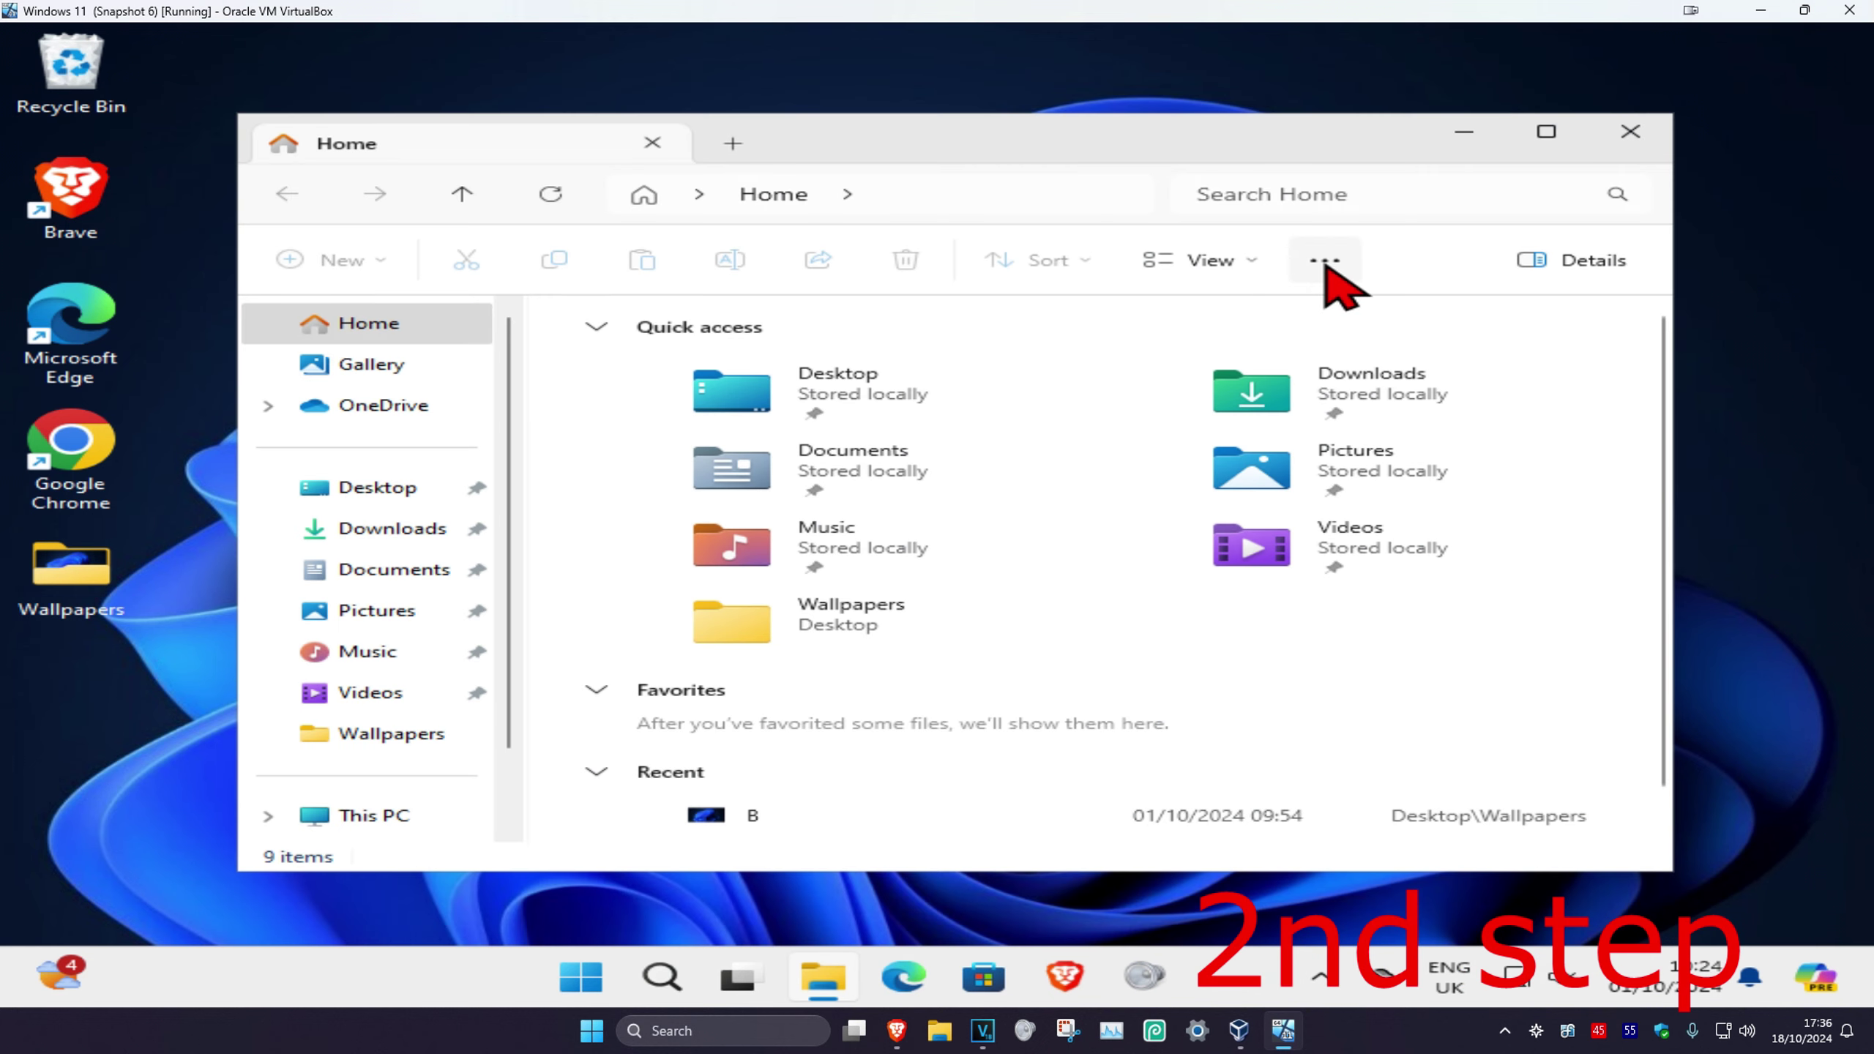
{"action": "left_click", "coordinate": [1325, 260]}
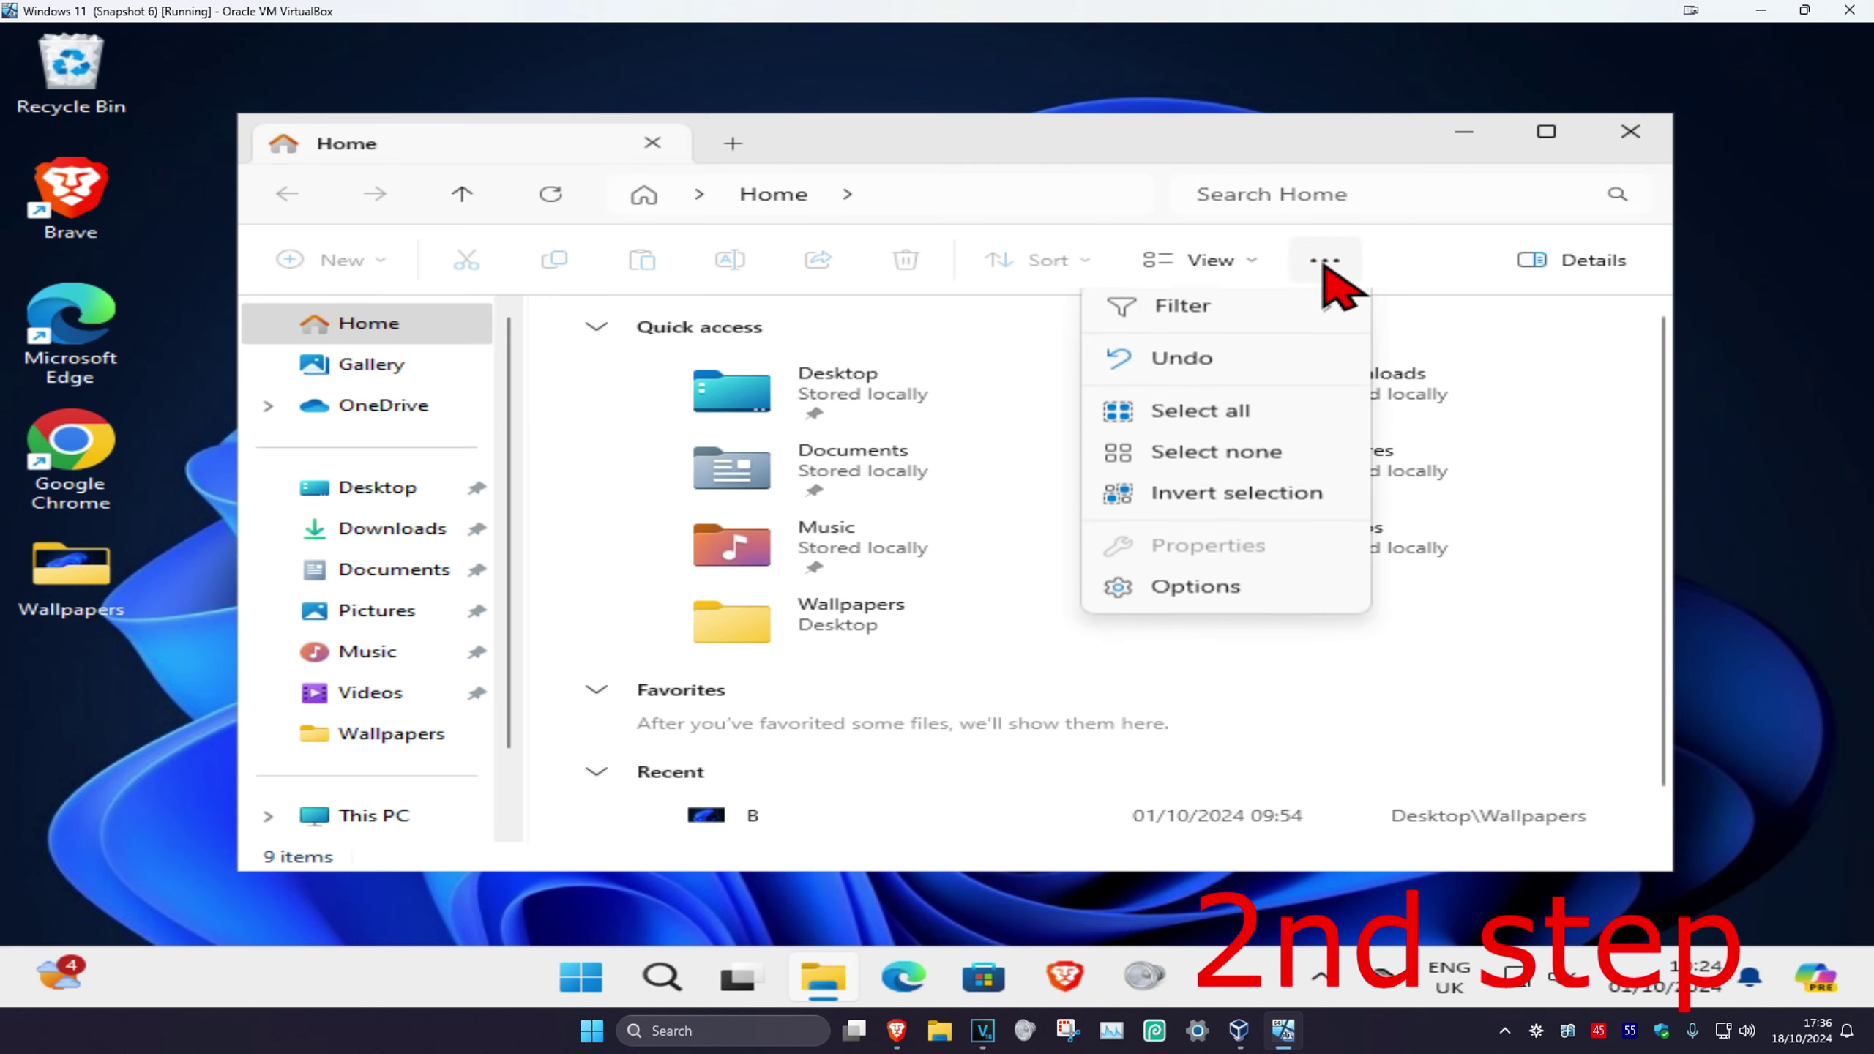
{"action": "left_click", "coordinate": [1227, 593]}
{"action": "left_click_drag", "start_coordinate": [557, 355], "coordinate": [761, 243]}
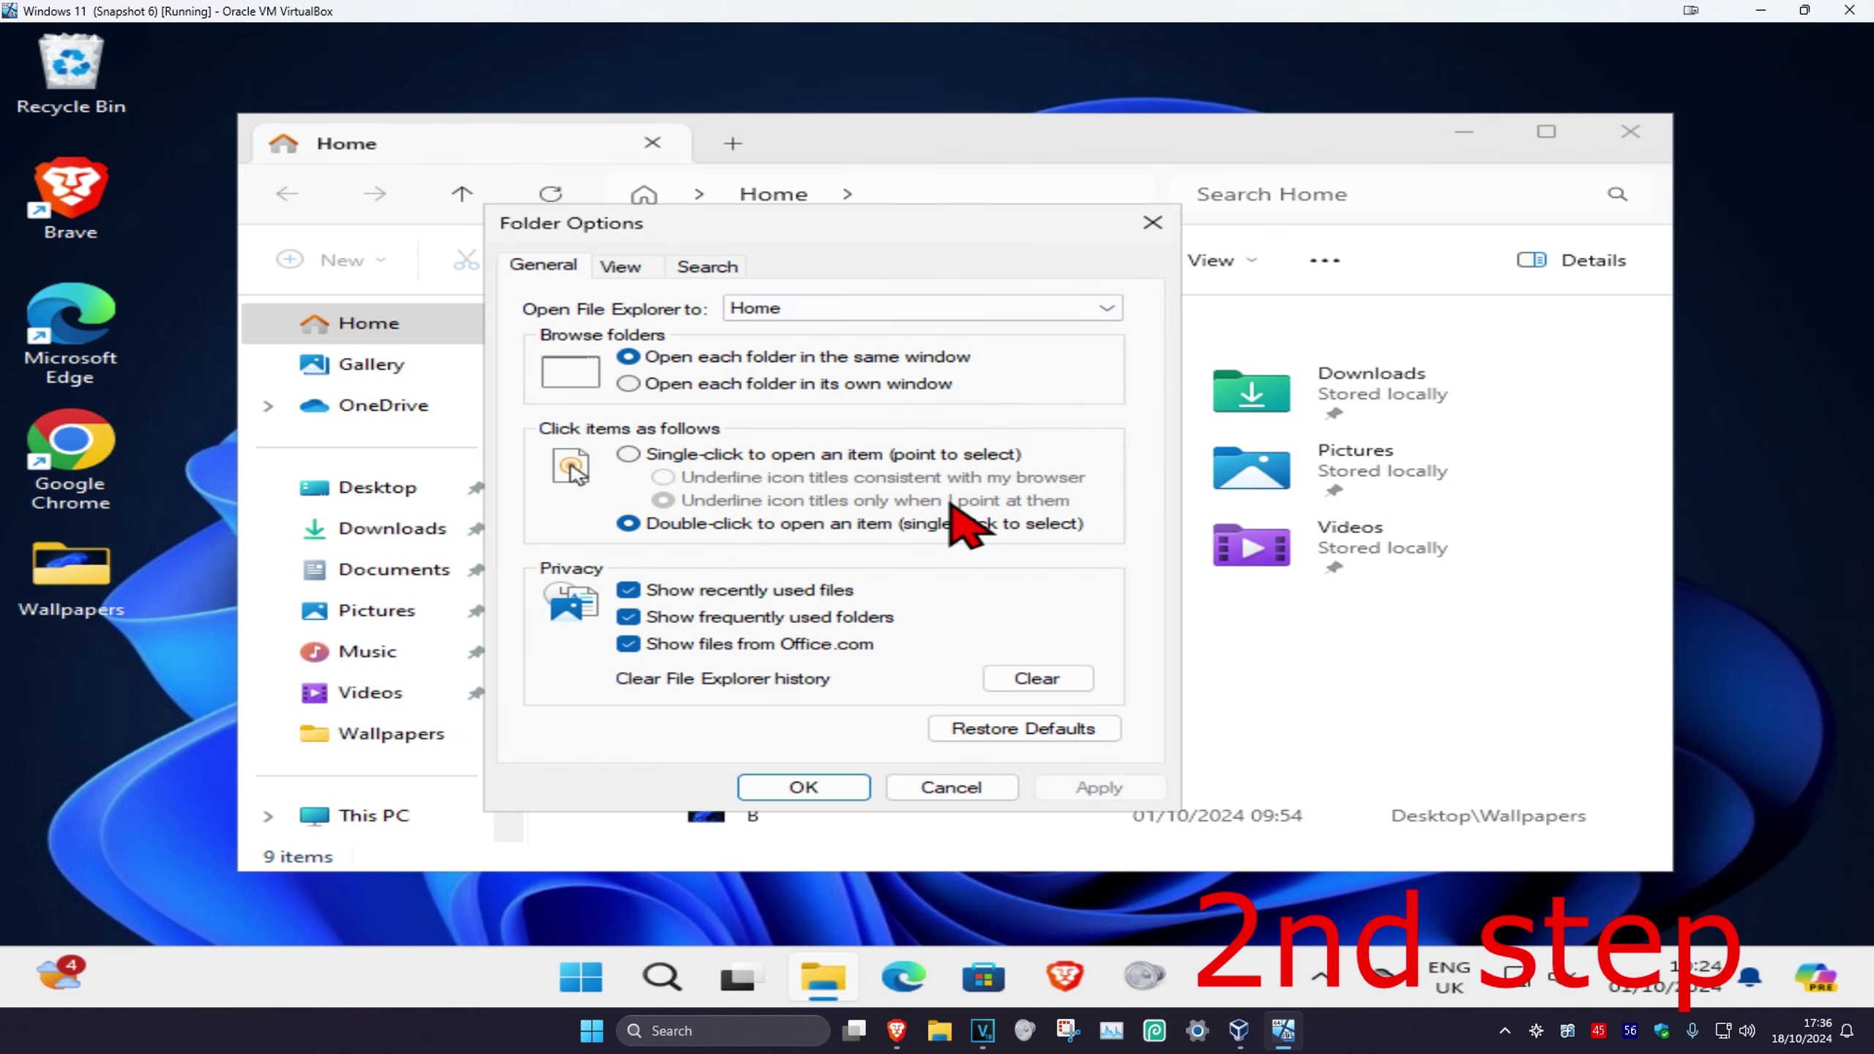
Step: Untick 'Use Sharing Wizard (Recommended)' in the View settings and apply it
{"action": "left_click", "coordinate": [621, 267]}
{"action": "left_click_drag", "start_coordinate": [1121, 490], "coordinate": [1123, 636]}
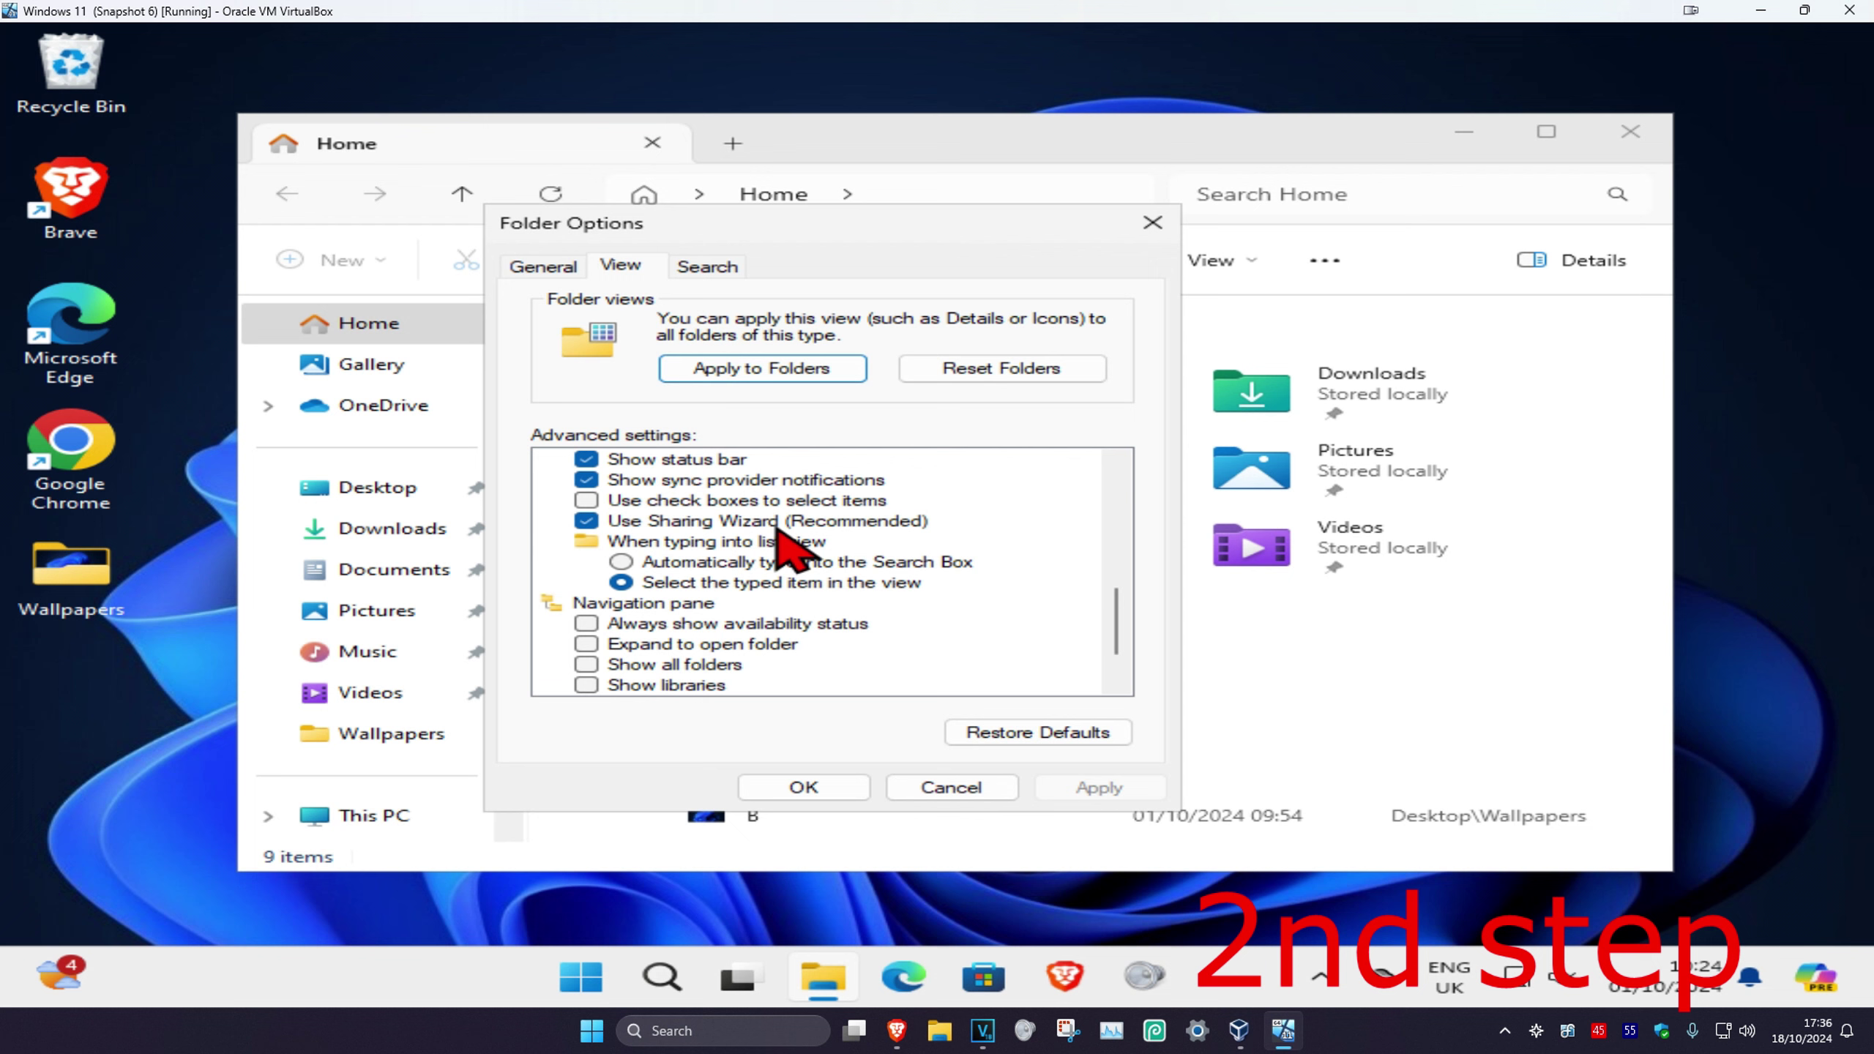
{"action": "left_click", "coordinate": [586, 522]}
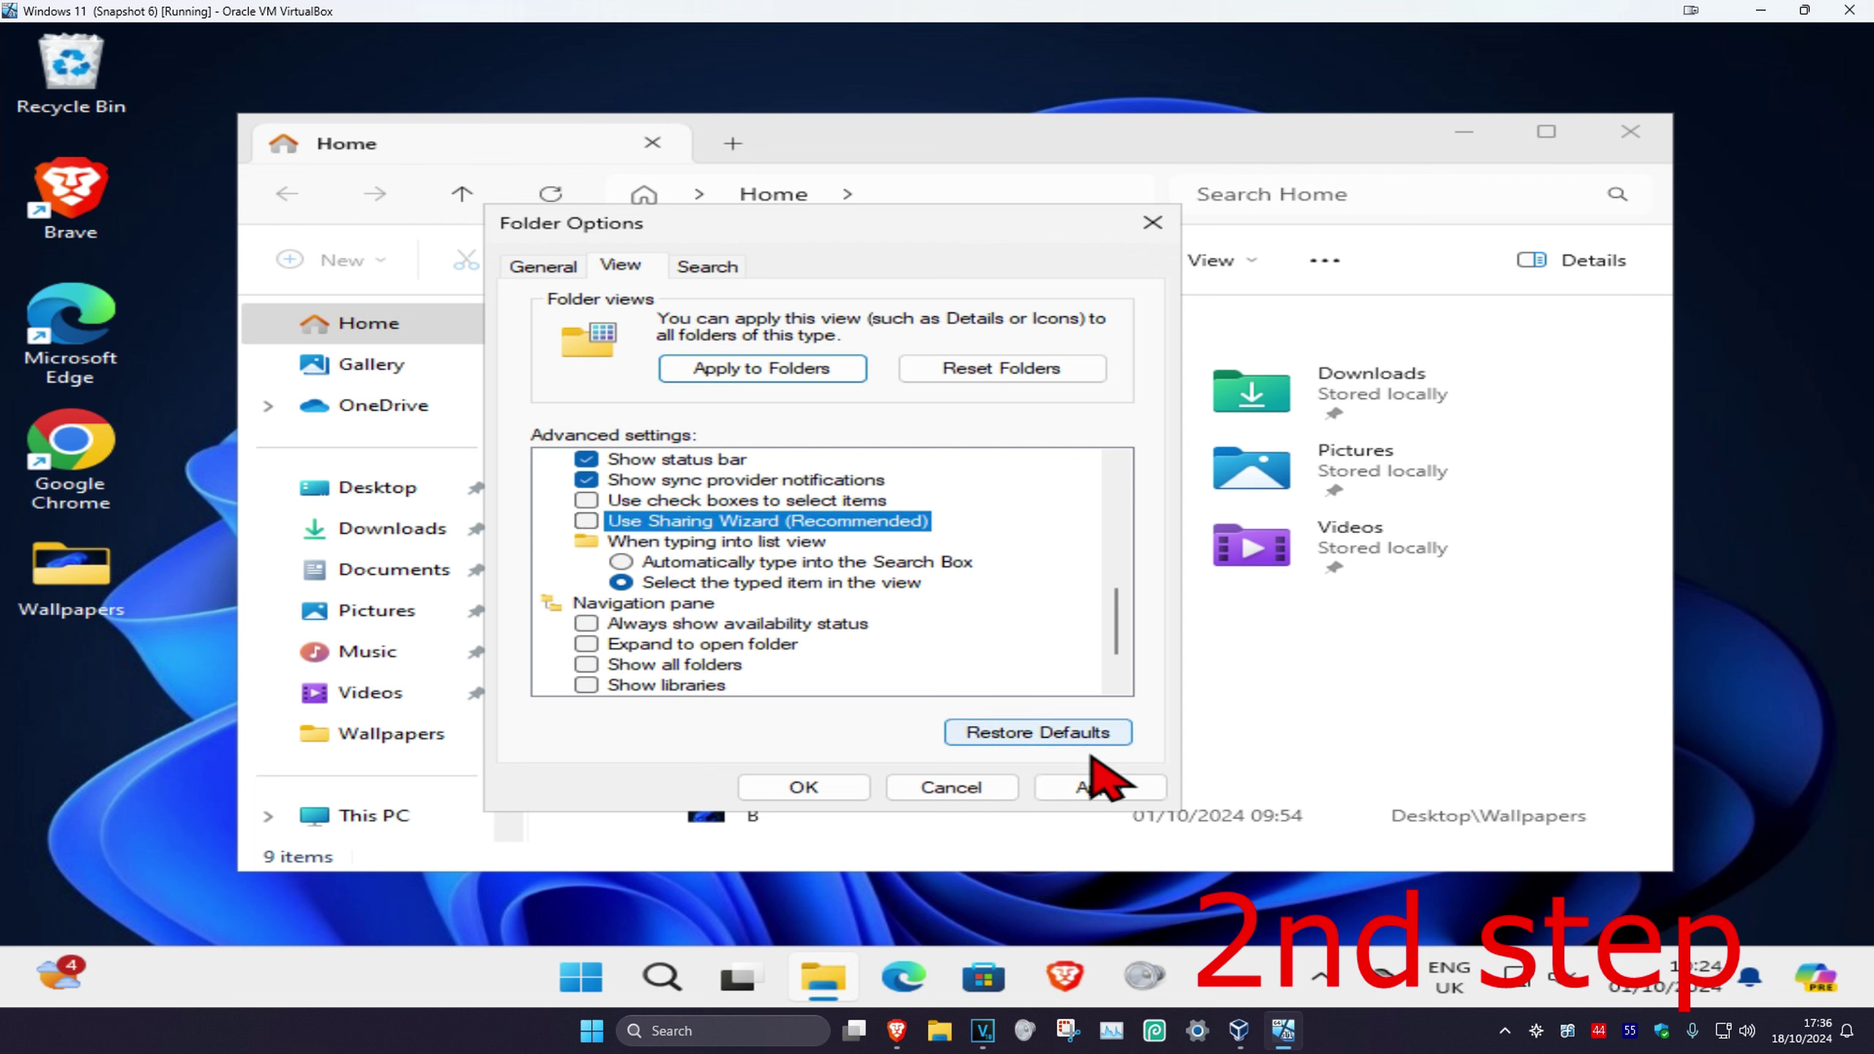
{"action": "left_click", "coordinate": [1098, 788]}
{"action": "left_click", "coordinate": [846, 793]}
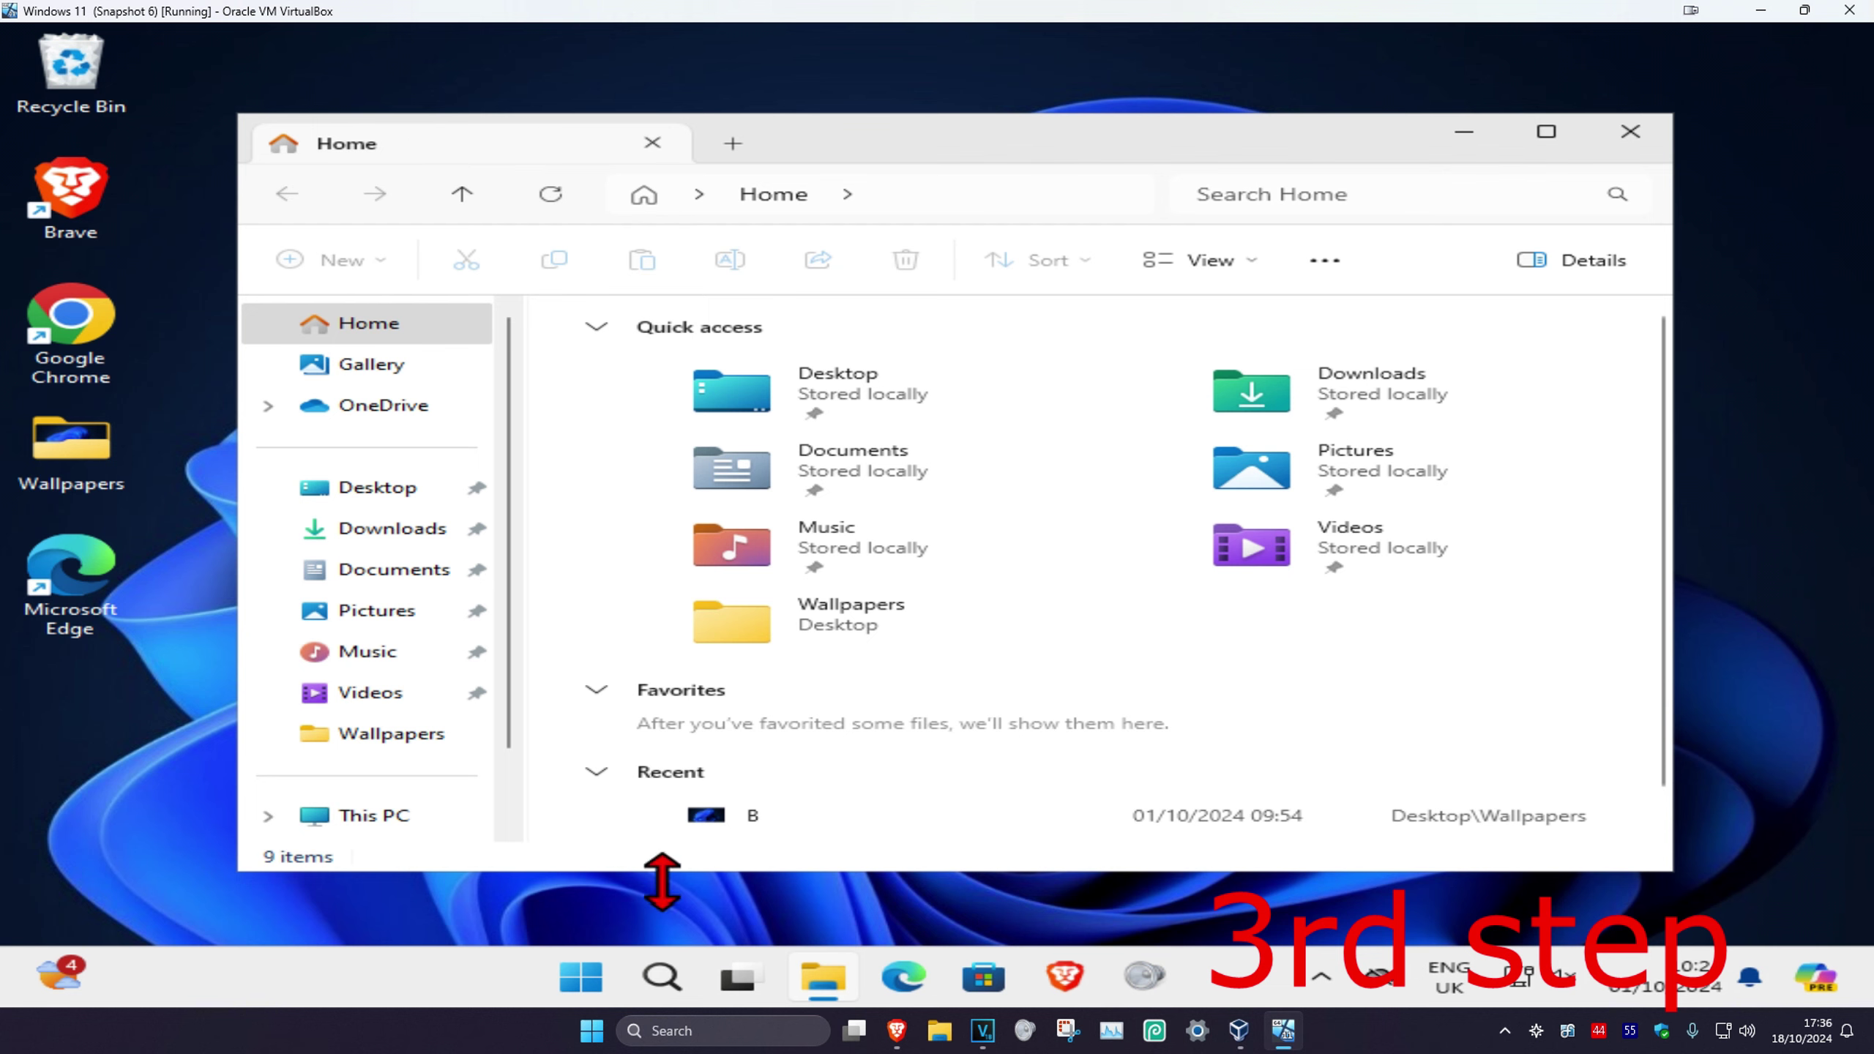
Step: Show the Start menu power options ready to choose Restart
{"action": "left_click", "coordinate": [581, 977]}
{"action": "left_click", "coordinate": [1391, 891]}
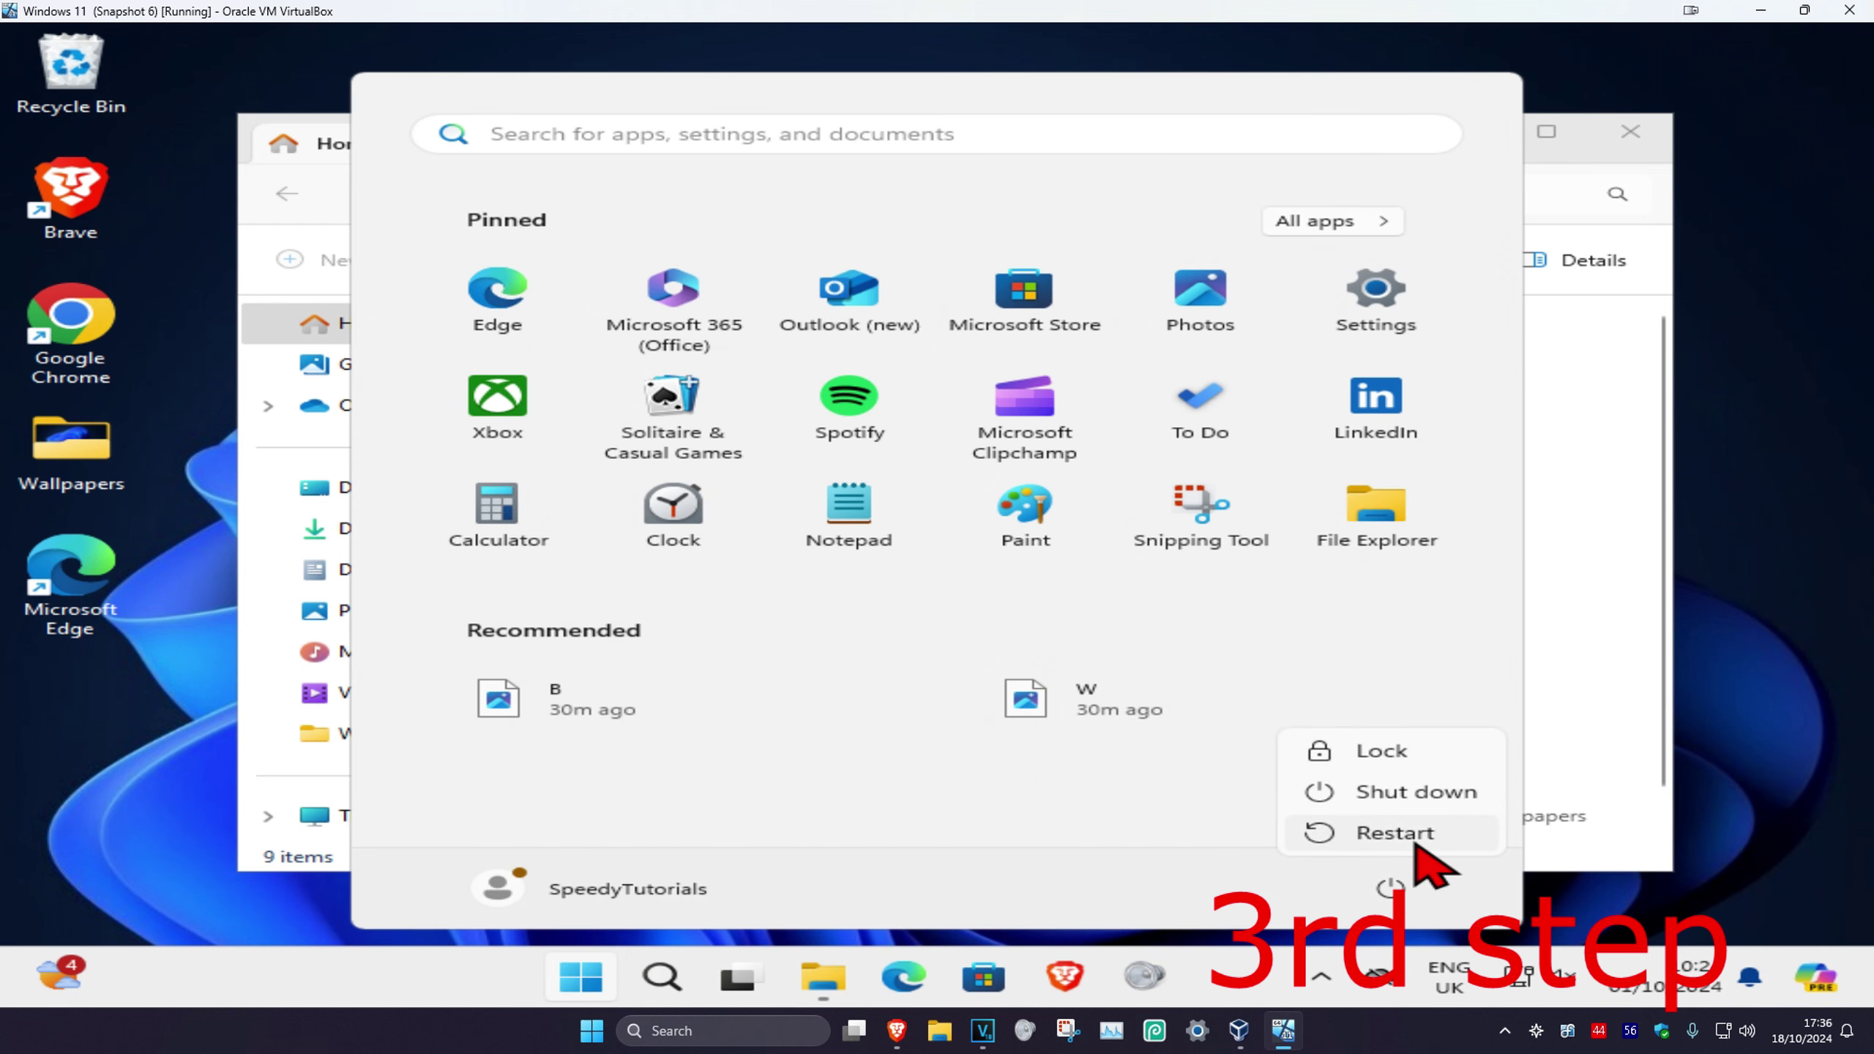